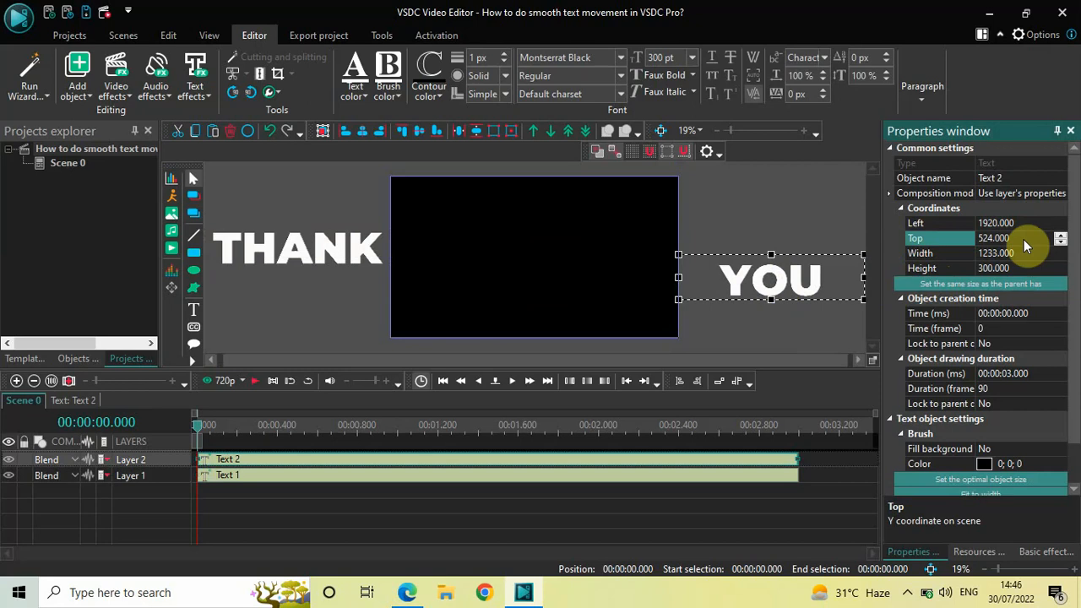
# Add a movement to the THANK text that ends at the object's end, with its endpoint past the scene's right edge at about X 2542, Y 442
pyautogui.click(795, 336)
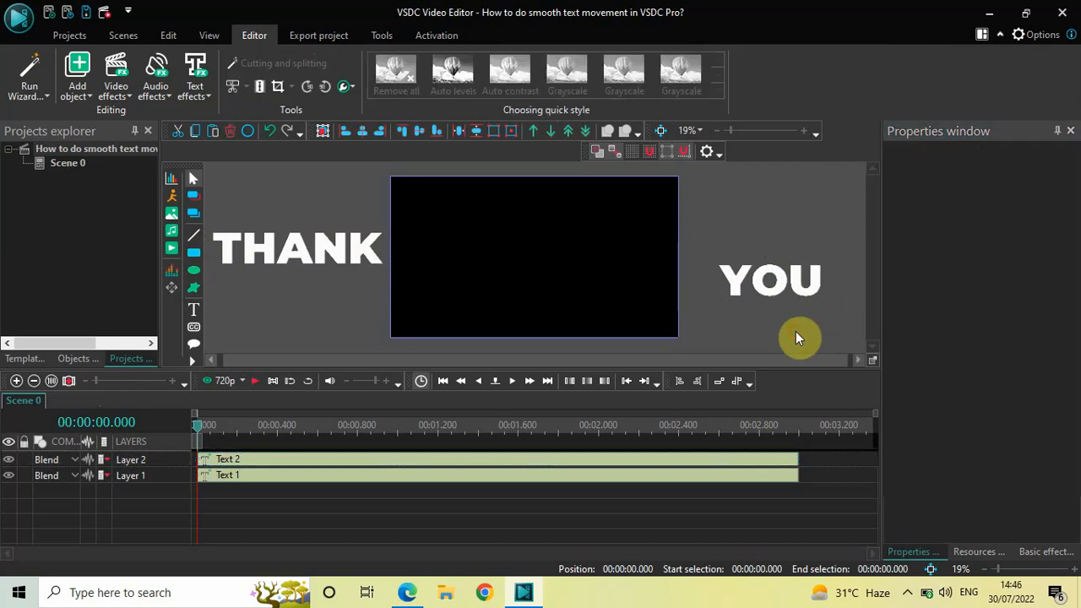
pyautogui.click(424, 483)
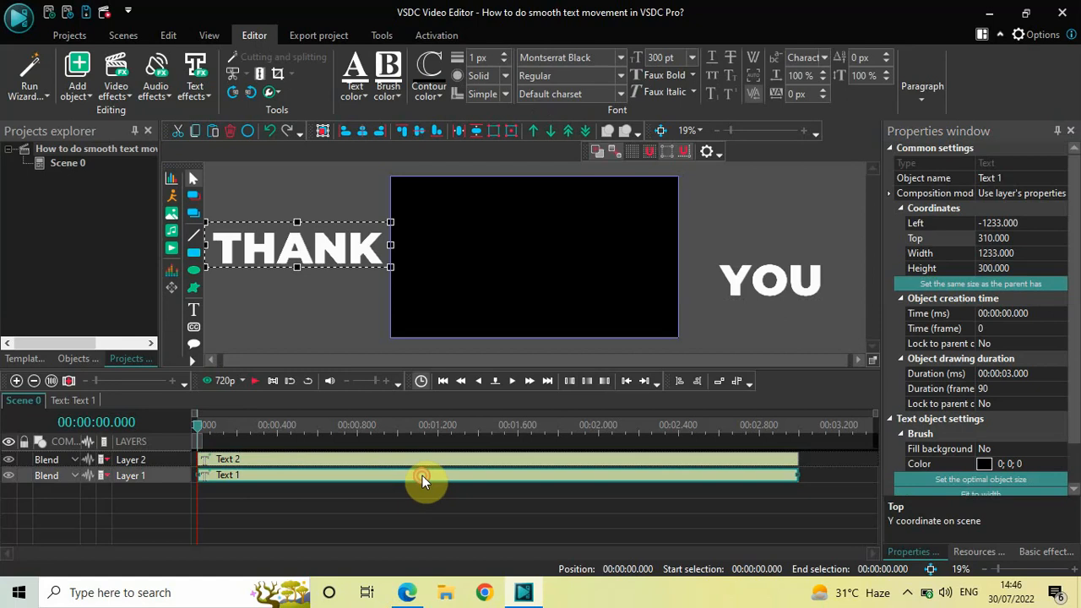
pyautogui.doubleClick(422, 475)
pyautogui.click(79, 81)
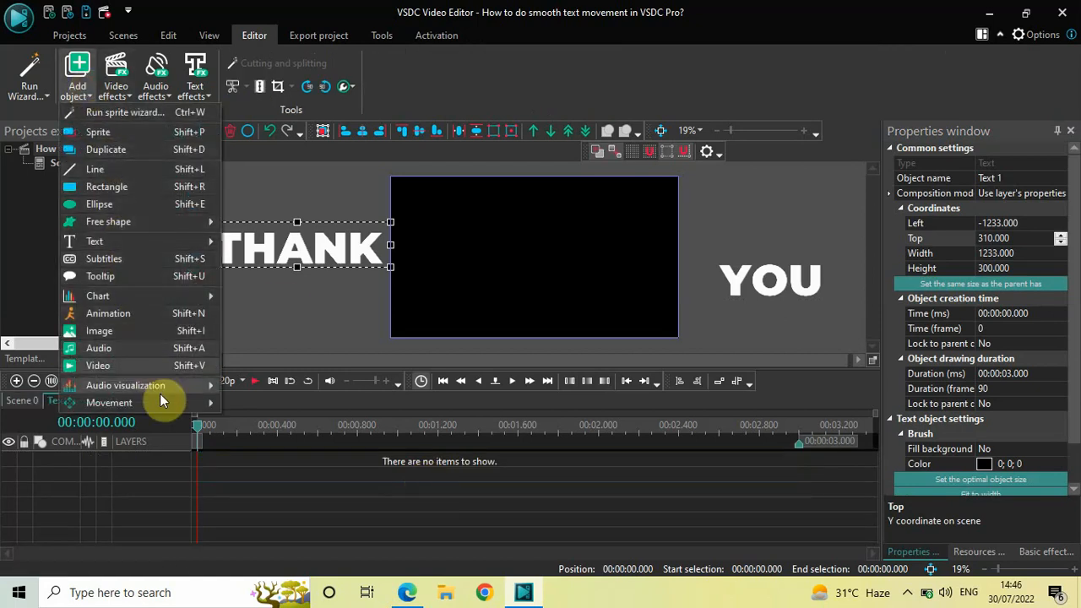
pyautogui.moveTo(168, 402)
pyautogui.click(271, 406)
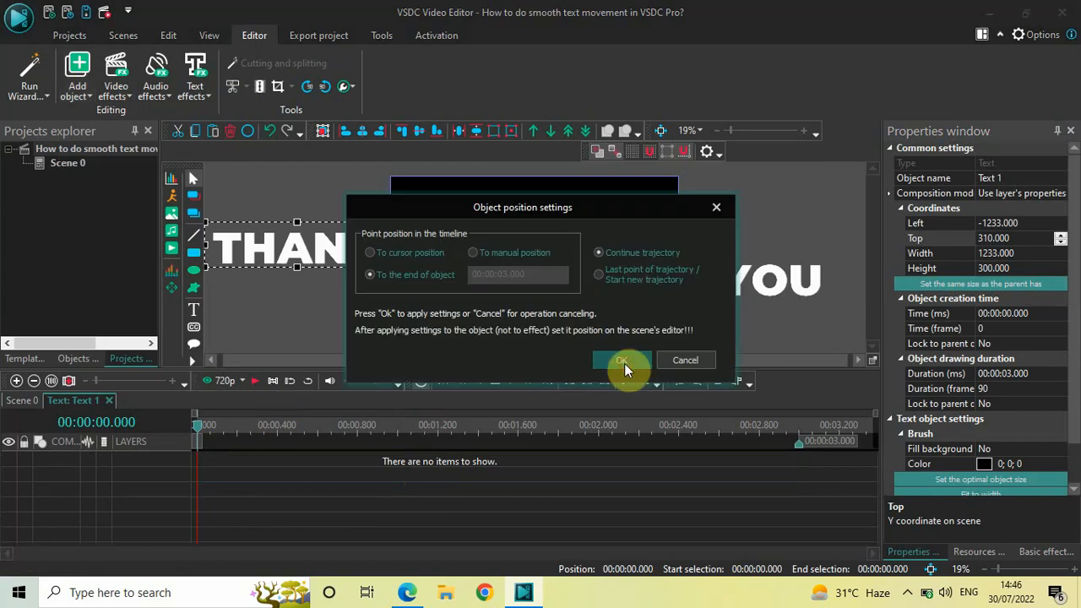
pyautogui.click(624, 363)
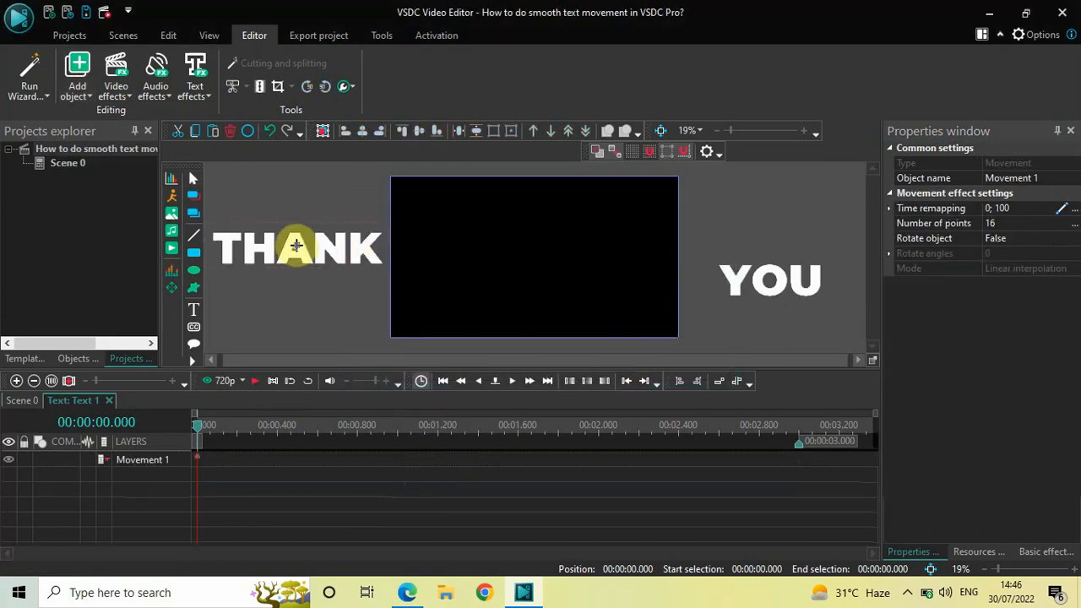
pyautogui.moveTo(295, 245)
pyautogui.mouseDown()
pyautogui.moveTo(808, 241)
pyautogui.moveTo(771, 242)
pyautogui.mouseUp()
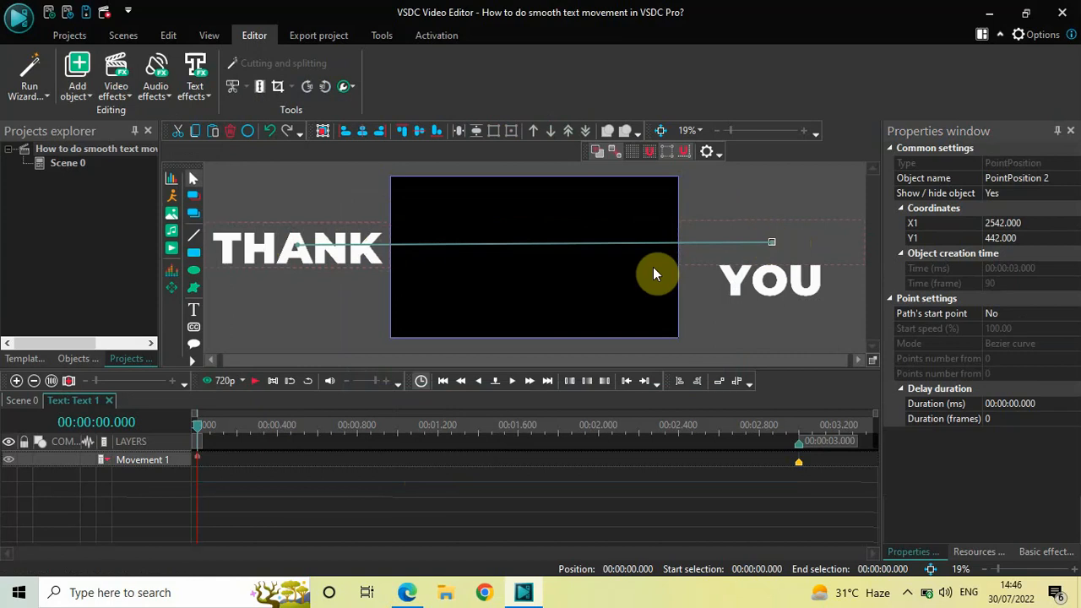
# Add a movement to the YOU text that ends at the object's end, with its endpoint past the scene's left edge at about X -611, Y 684
pyautogui.click(24, 403)
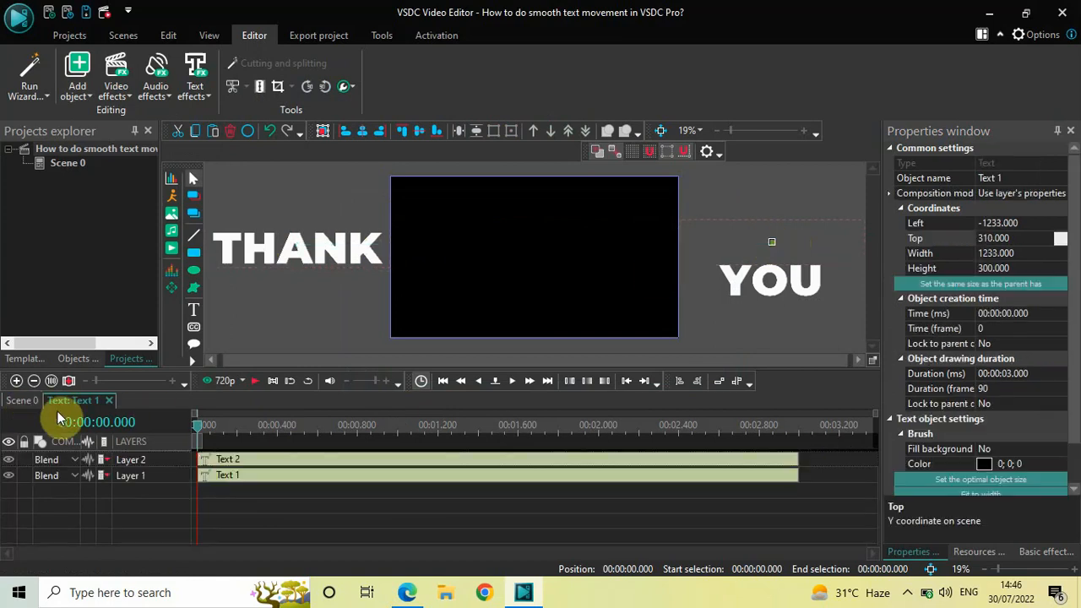
pyautogui.click(223, 475)
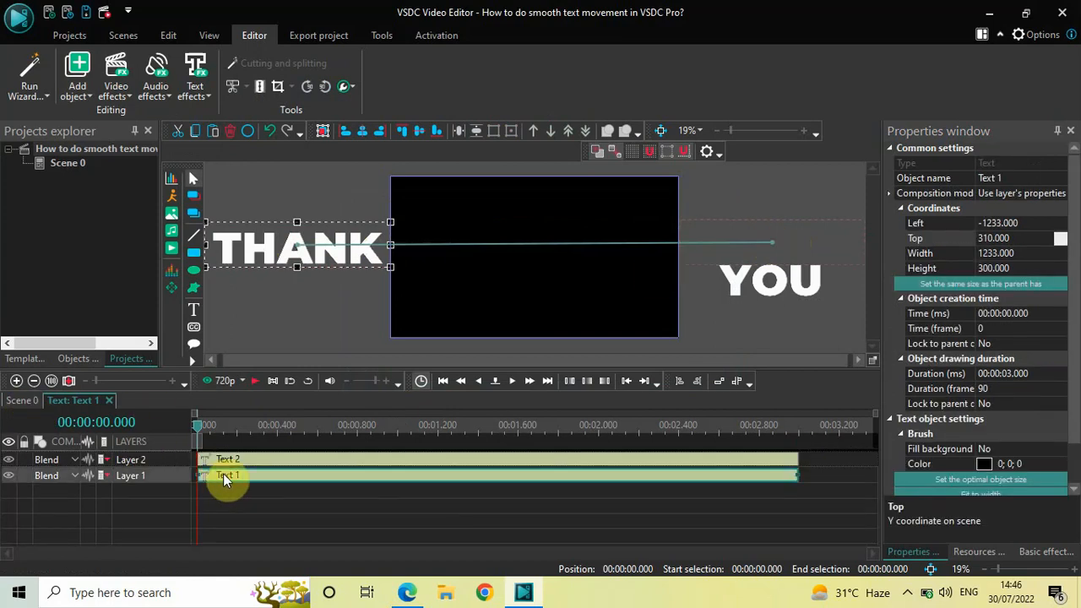
pyautogui.doubleClick(304, 460)
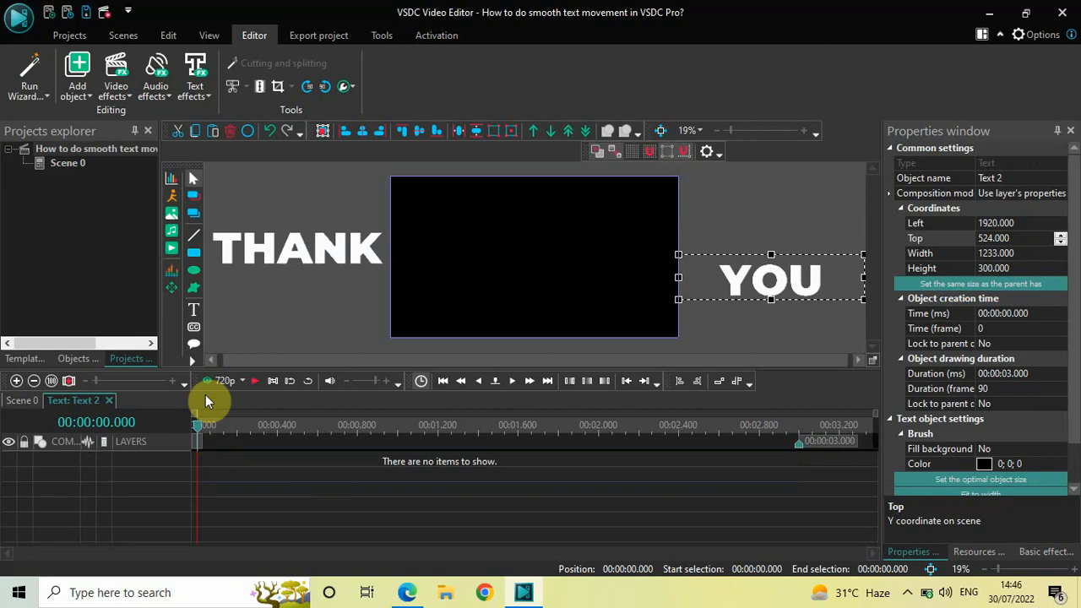
pyautogui.click(78, 74)
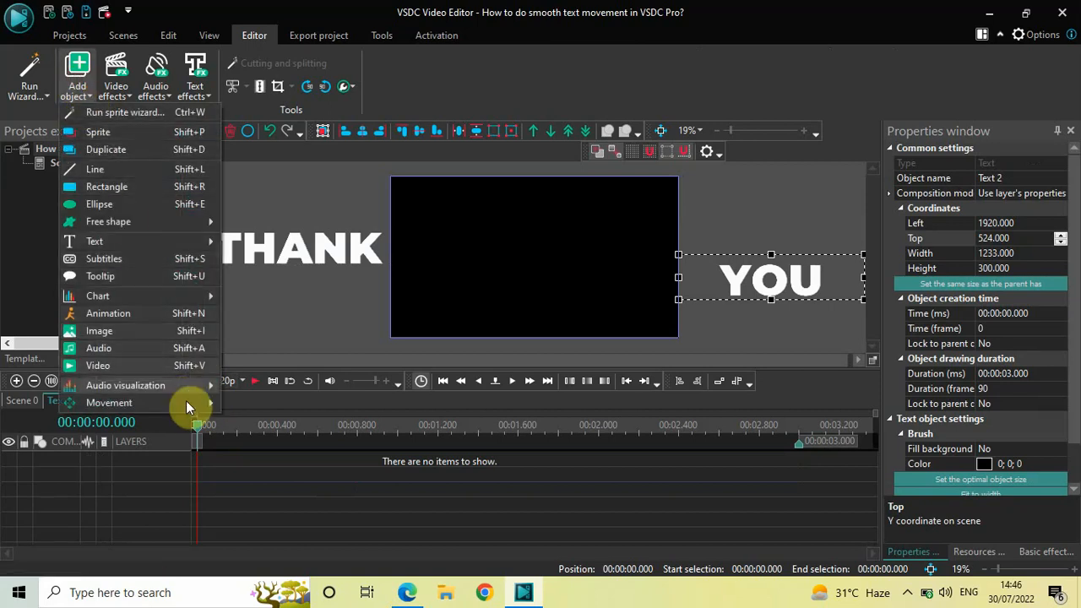
pyautogui.moveTo(186, 402)
pyautogui.click(271, 409)
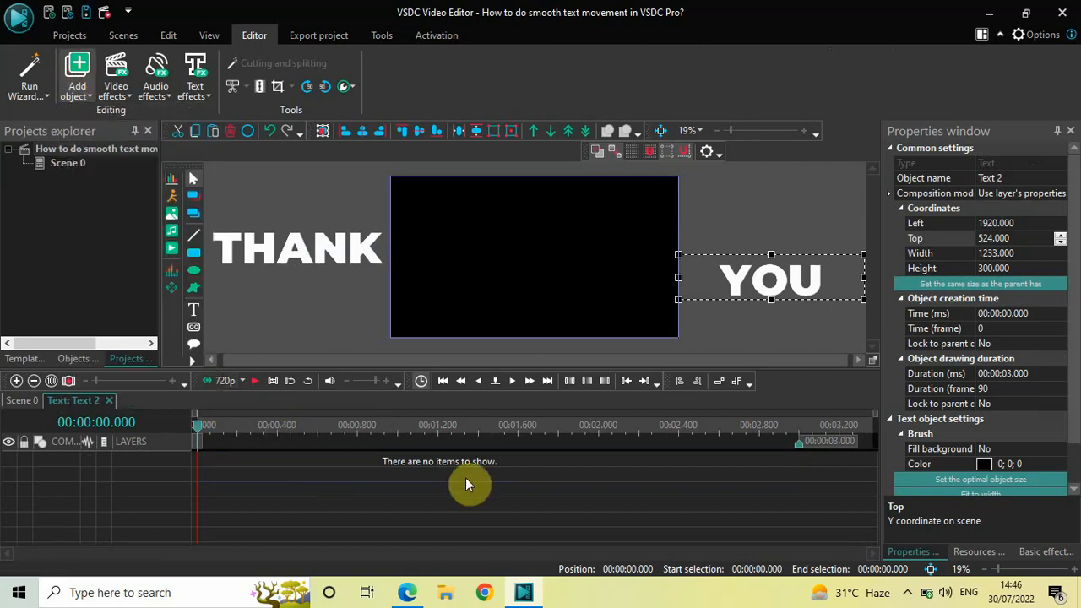
pyautogui.click(623, 359)
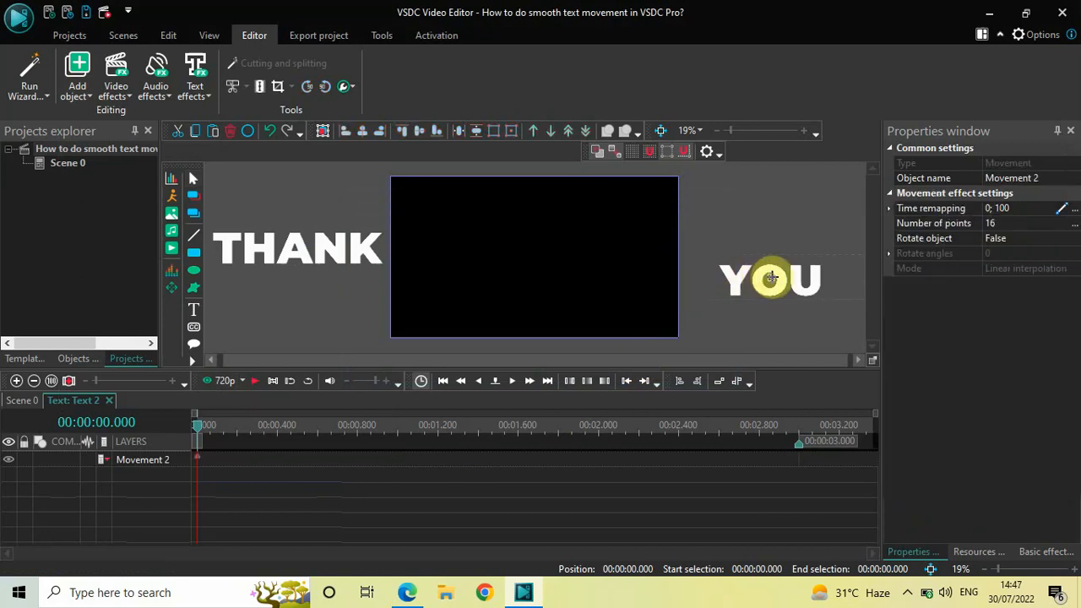
pyautogui.moveTo(771, 278); pyautogui.dragTo(297, 283)
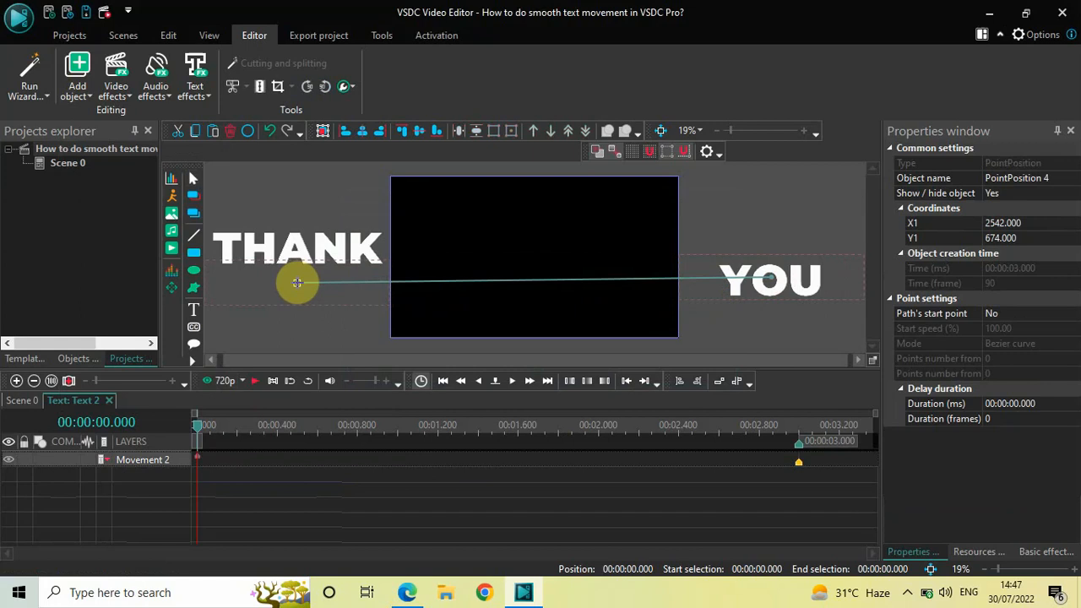
pyautogui.moveTo(297, 283); pyautogui.dragTo(296, 283)
pyautogui.moveTo(297, 284); pyautogui.dragTo(297, 278)
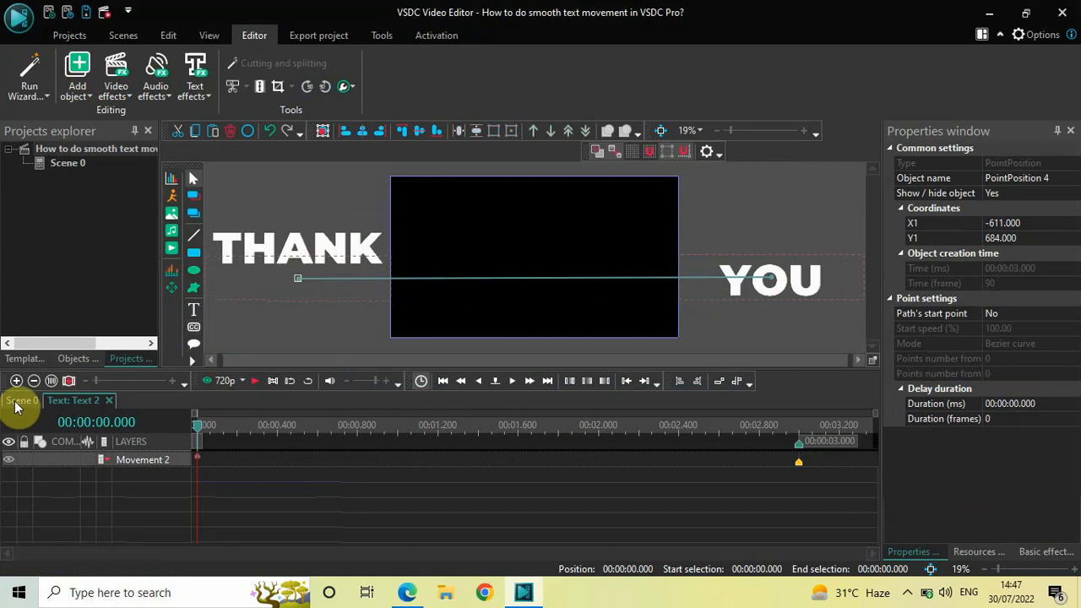
# Return to the main scene and play the crossing text animation twice from the start
pyautogui.click(21, 401)
pyautogui.click(179, 461)
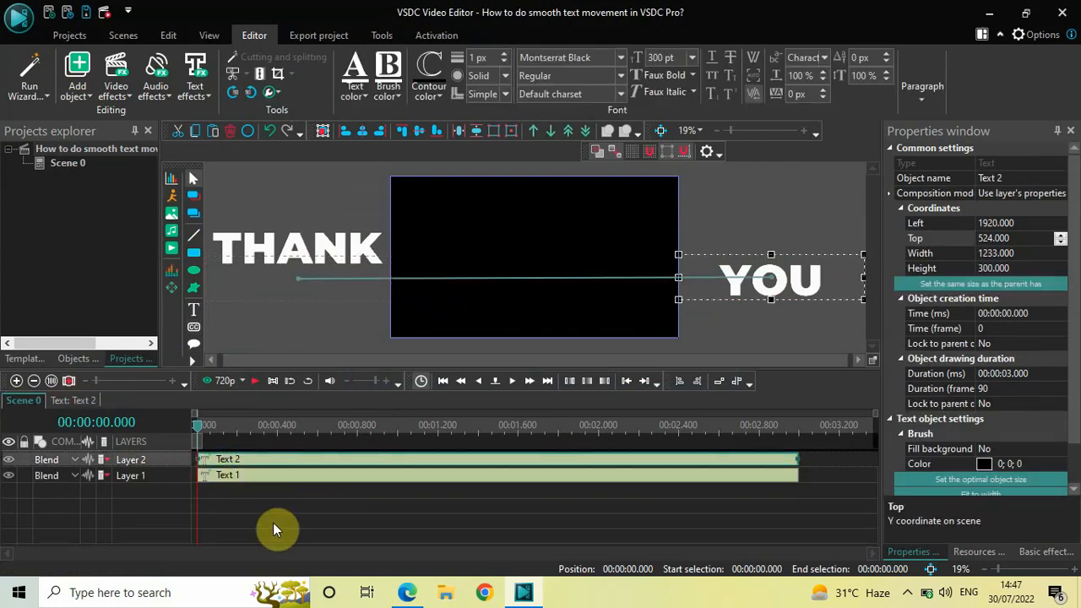
pyautogui.press('space')
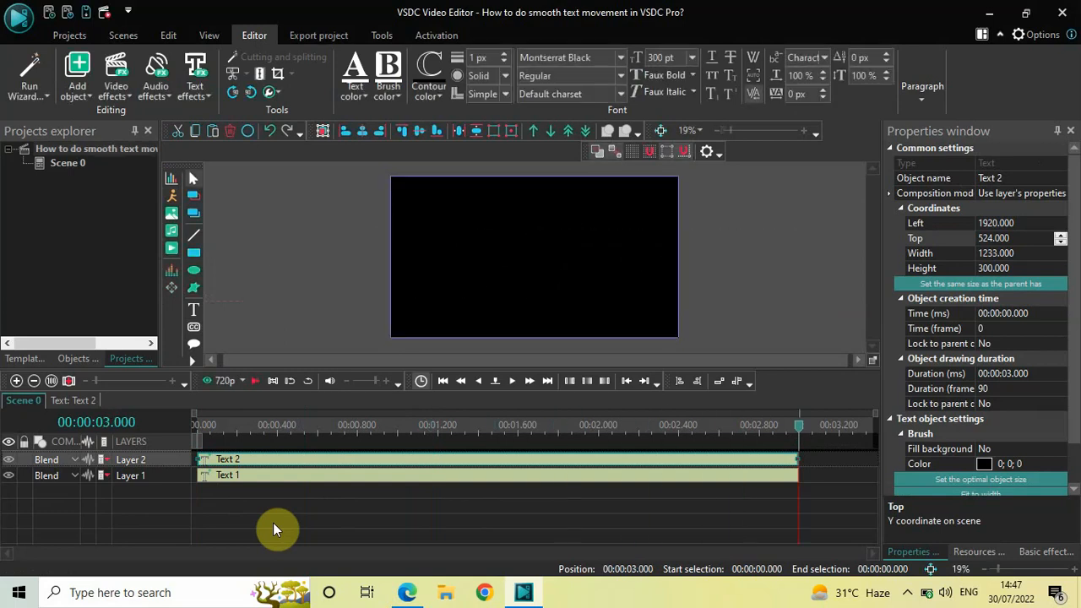
pyautogui.click(192, 428)
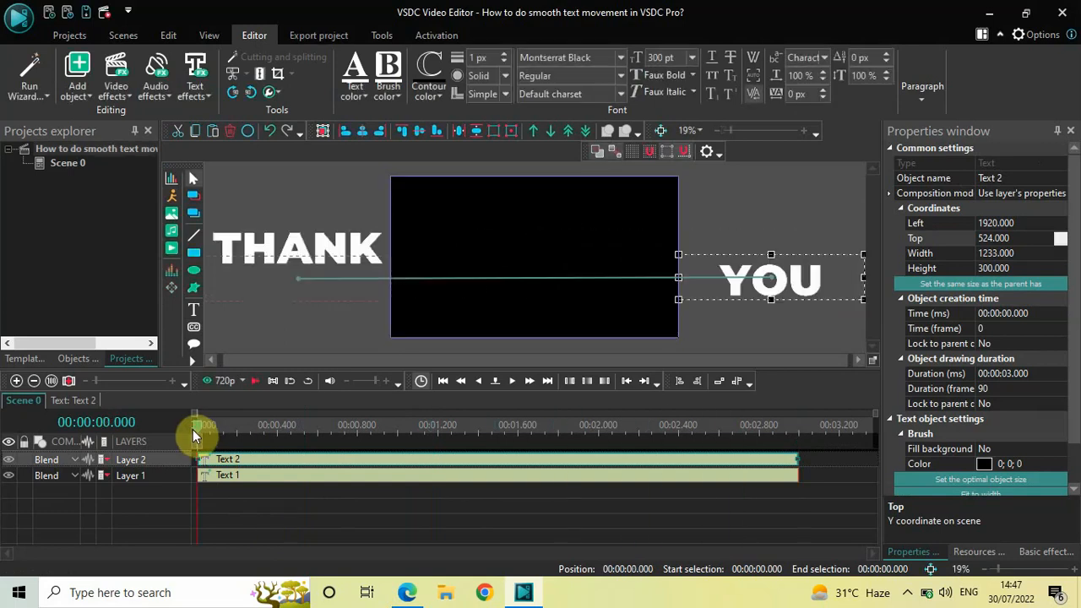
pyautogui.press('space')
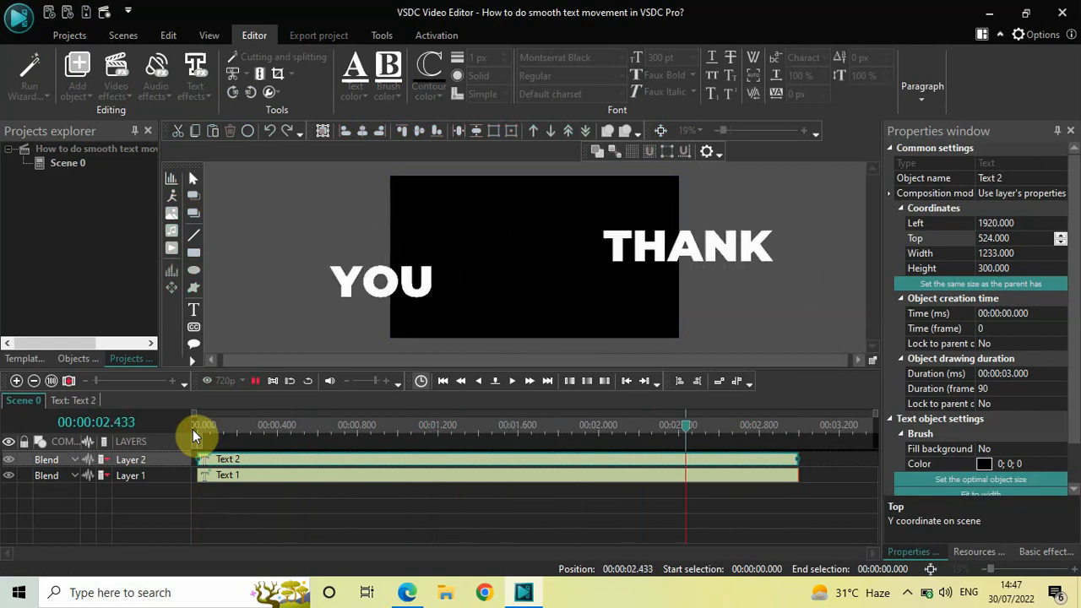
pyautogui.click(192, 429)
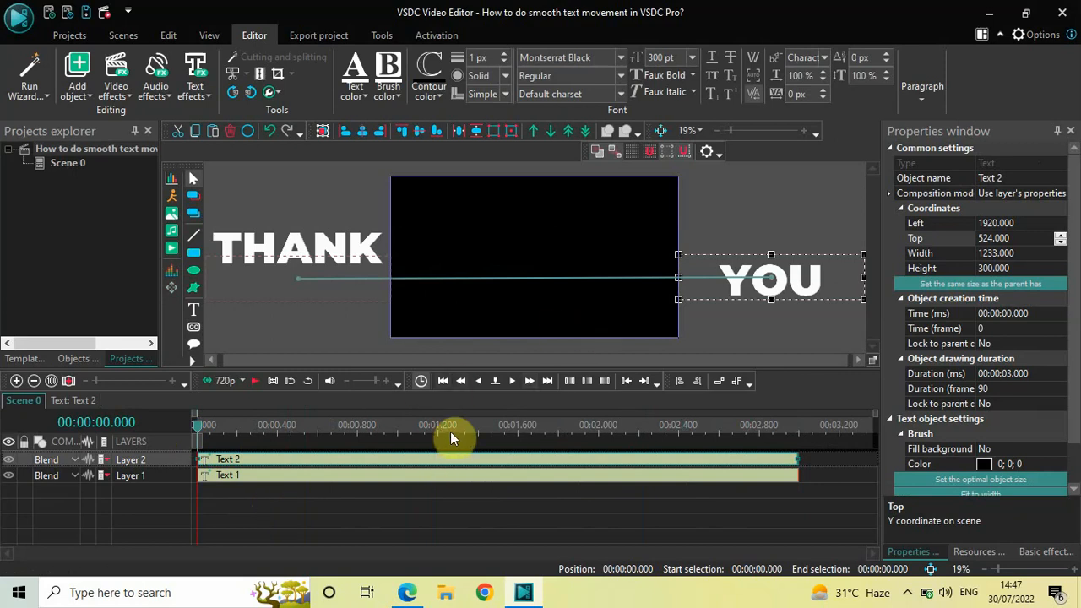
# Scrub to about 1.566 s to examine where the two words meet, and return the playhead to the start
pyautogui.click(490, 425)
pyautogui.moveTo(491, 421); pyautogui.dragTo(516, 423)
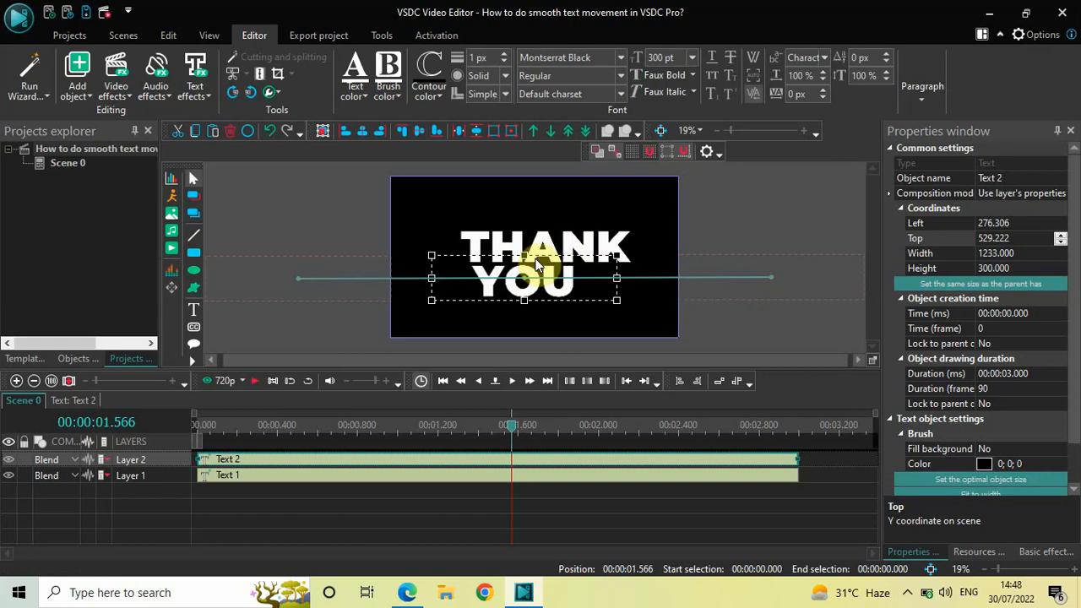
pyautogui.click(197, 423)
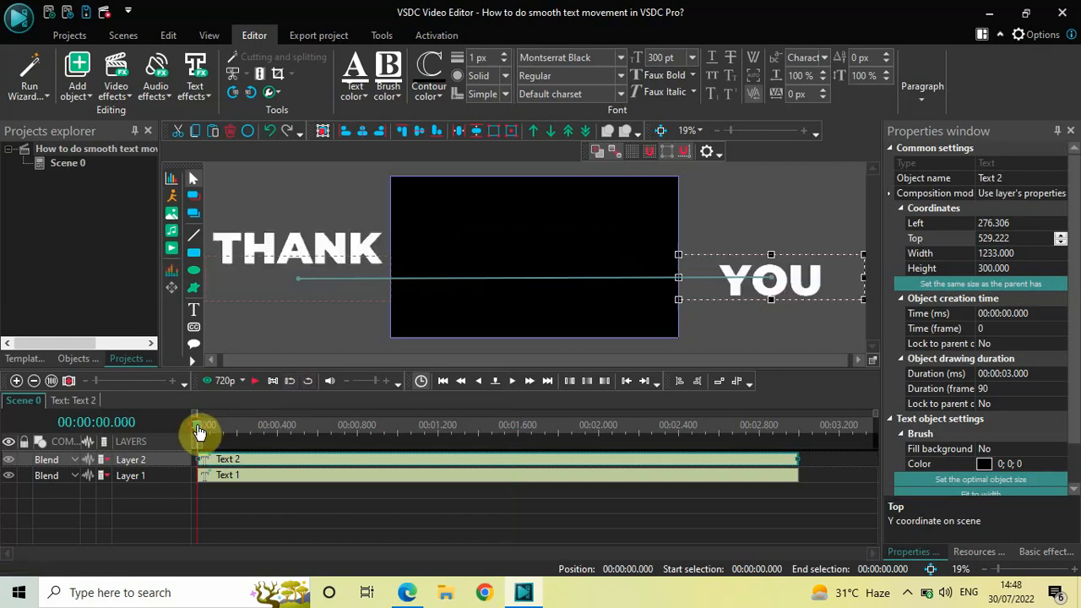
# Open the time remapping curve of the THANK text's movement for editing
pyautogui.click(441, 475)
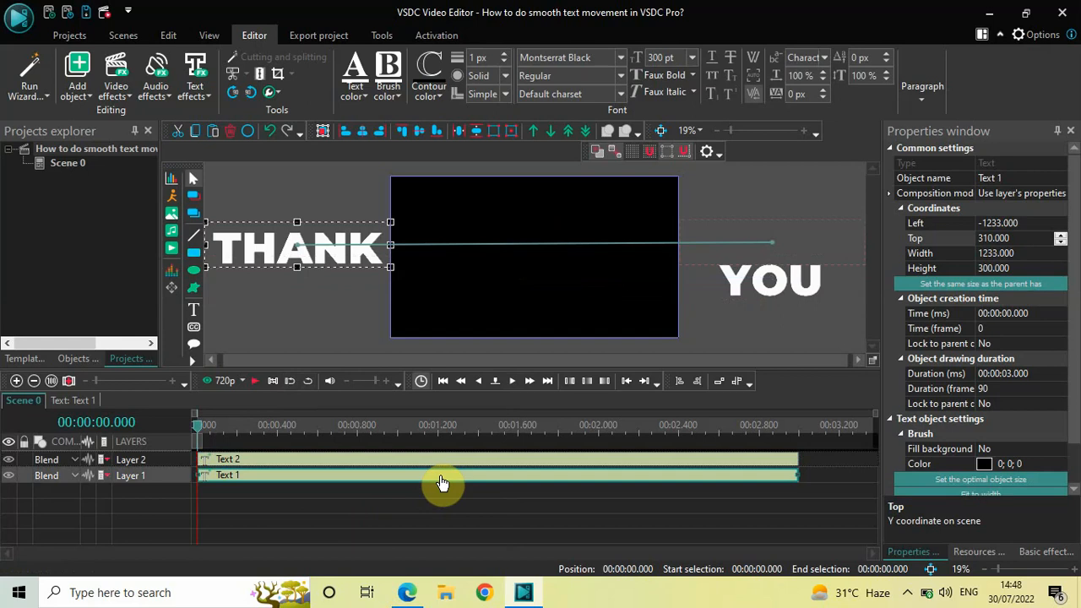
pyautogui.doubleClick(440, 478)
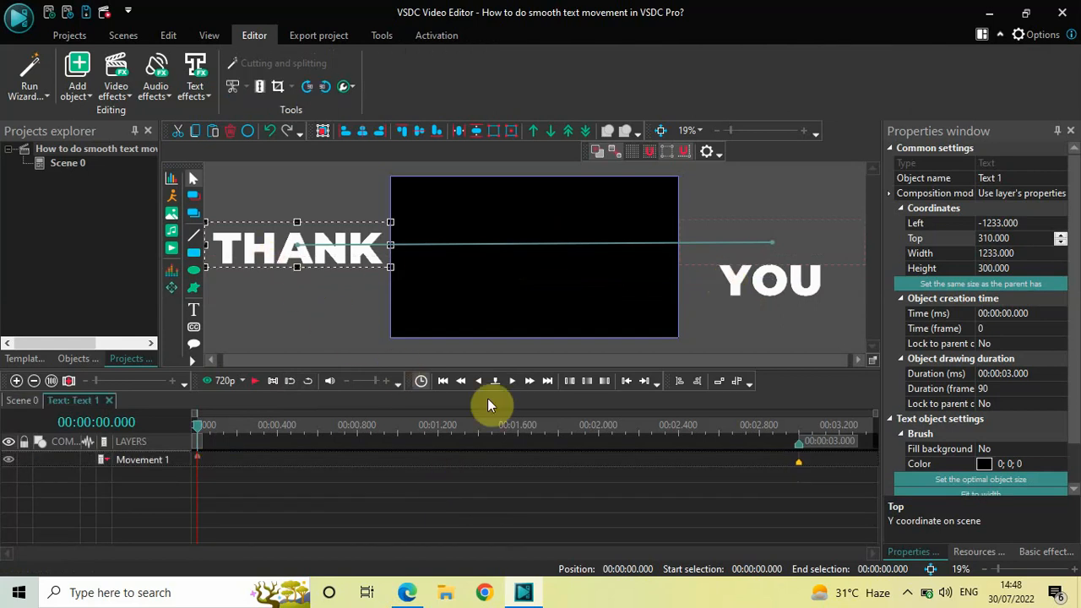
pyautogui.click(144, 462)
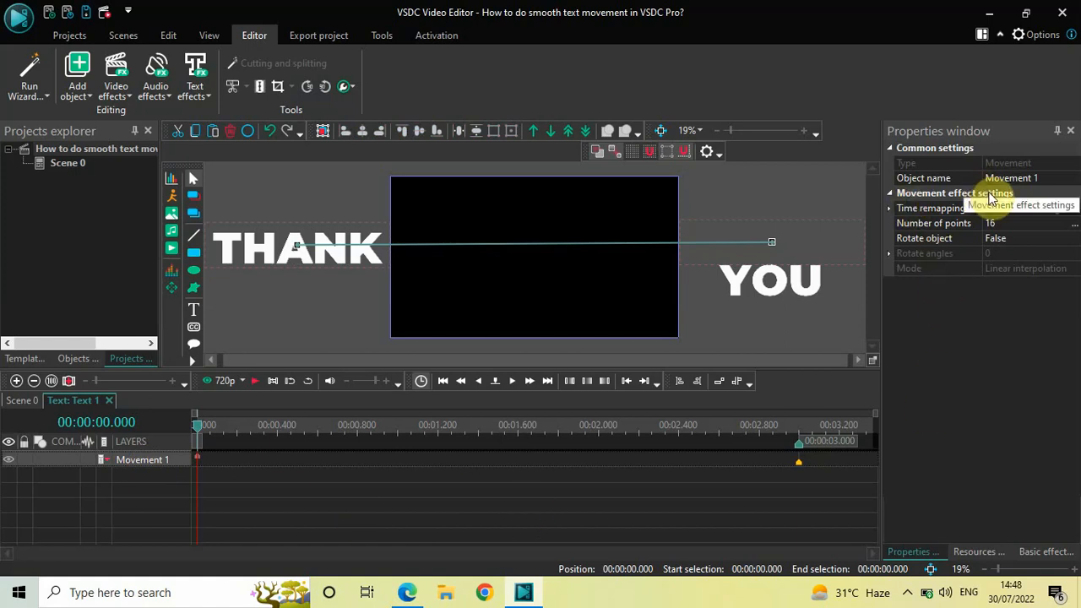
pyautogui.click(975, 129)
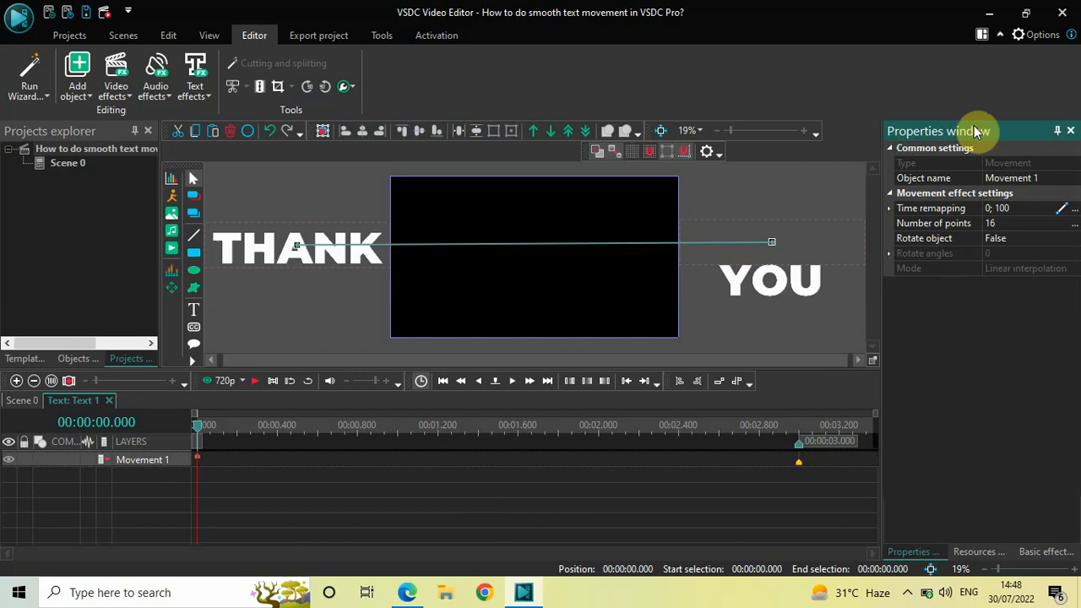
pyautogui.click(939, 210)
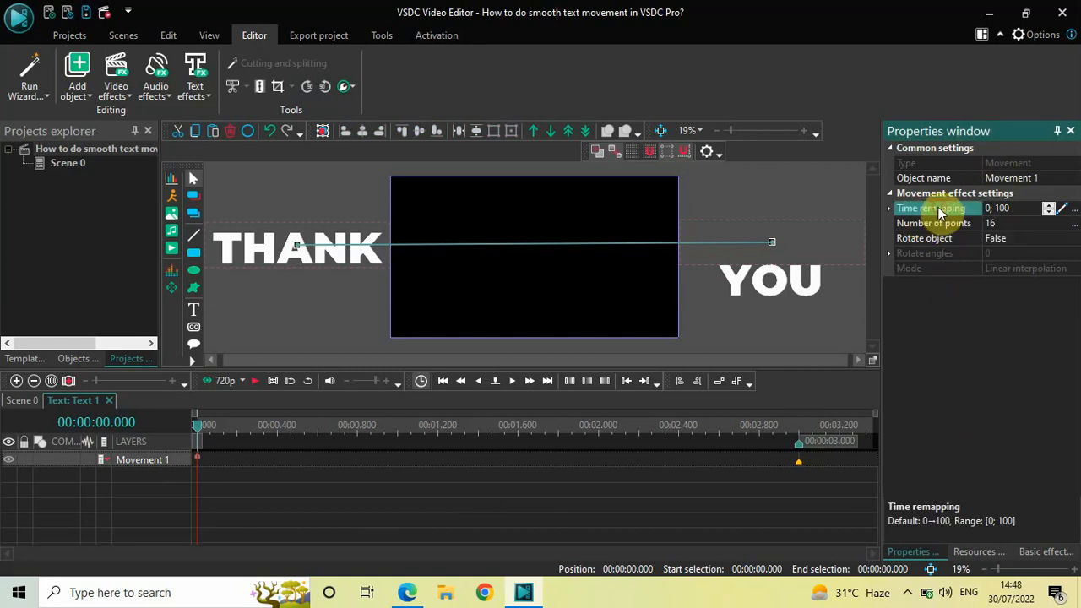
pyautogui.click(1005, 207)
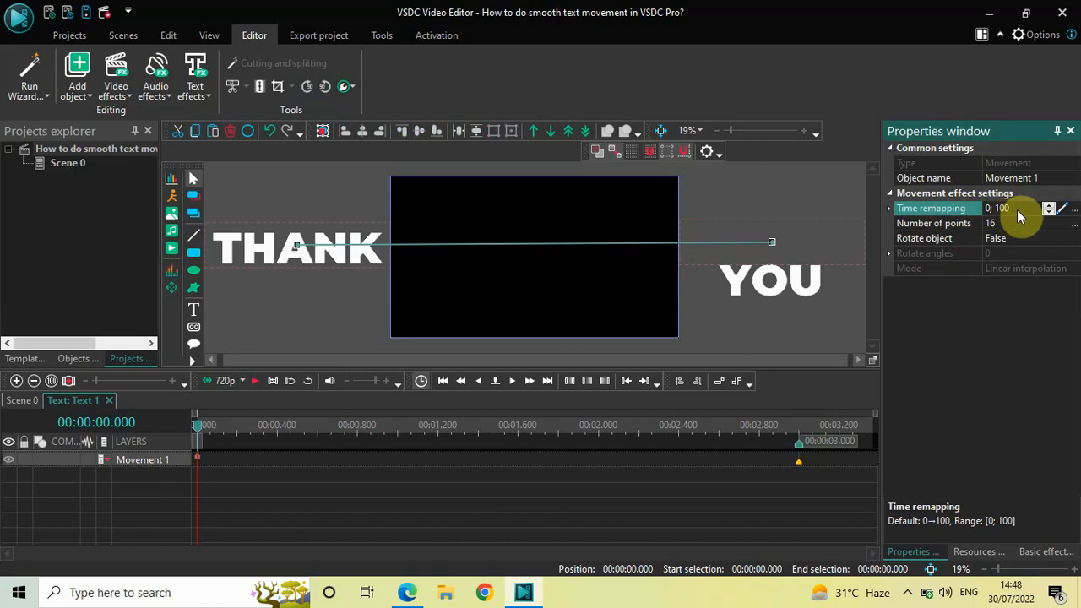
pyautogui.click(1075, 208)
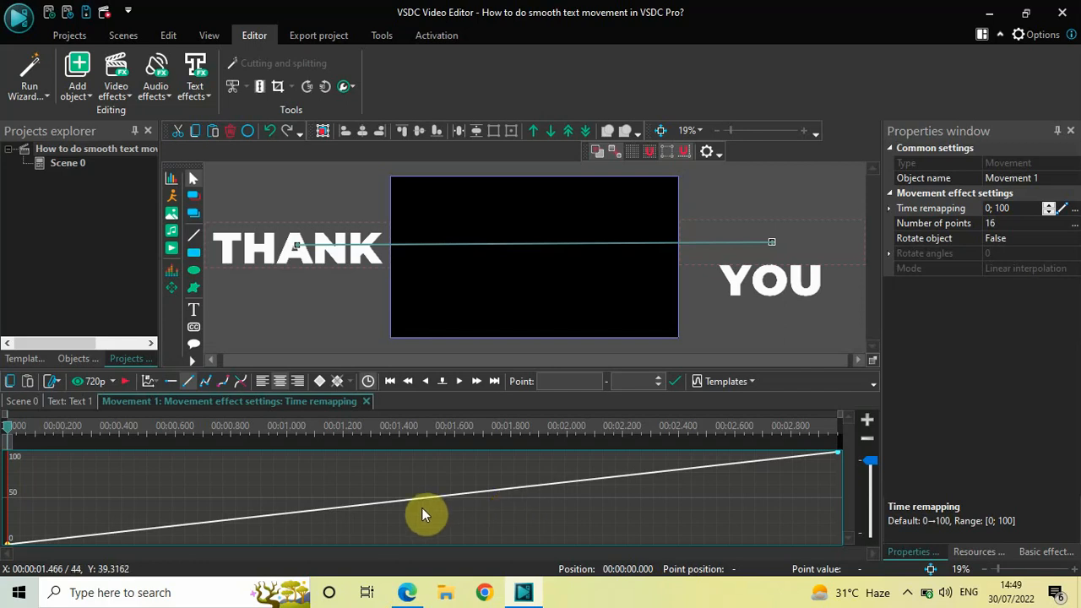
# Add a control point at 1.000 s, with a value of about 34, to the THANK movement's time remapping curve
pyautogui.click(287, 428)
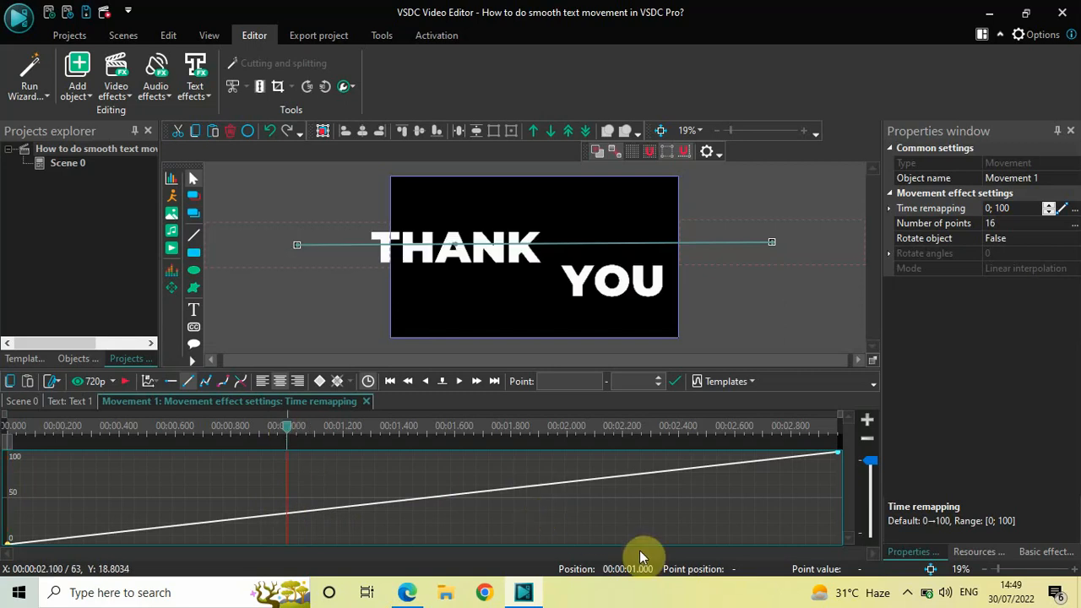
pyautogui.doubleClick(288, 519)
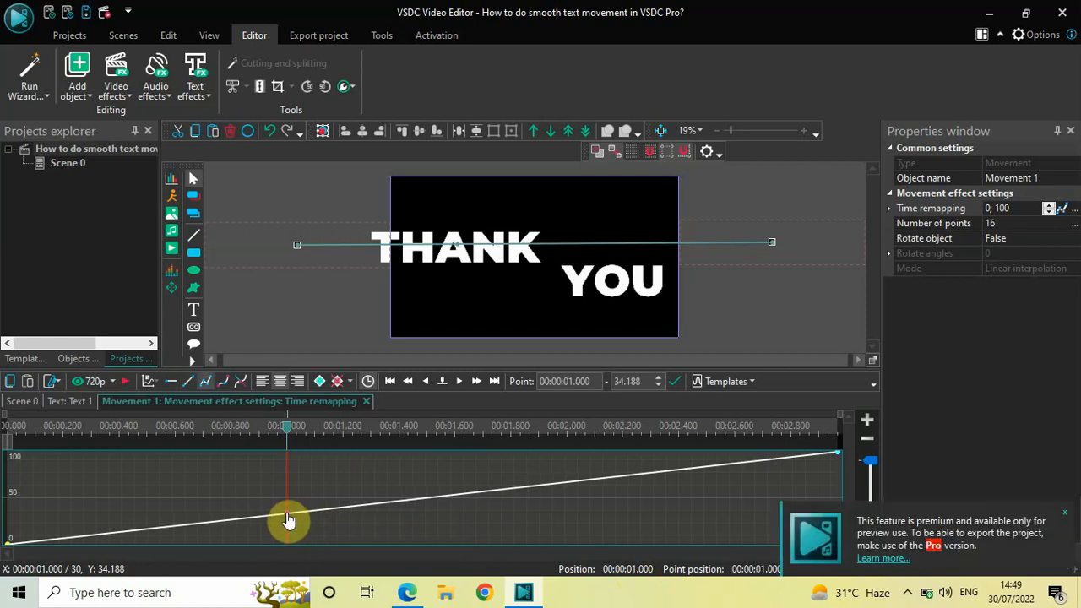